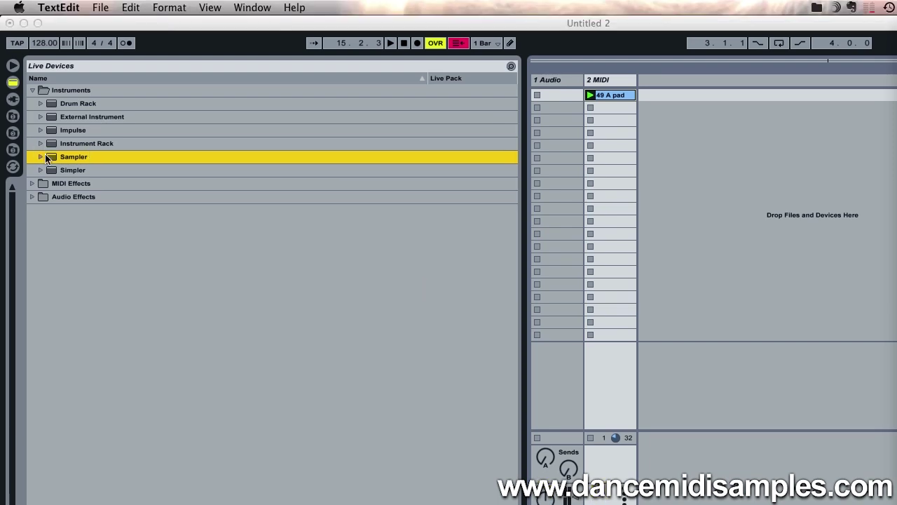
# Step: Load an empty Sampler instrument onto the 2 MIDI track
pyautogui.click(48, 124)
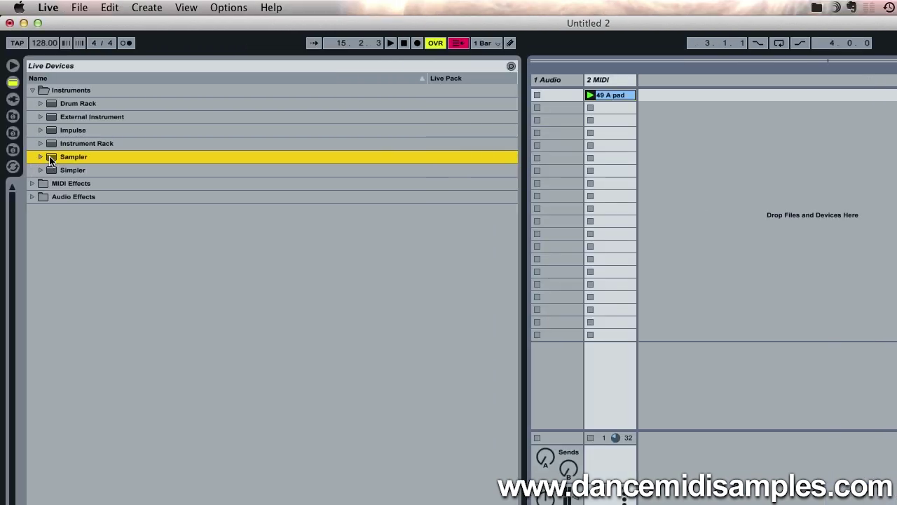
pyautogui.moveTo(50, 157); pyautogui.dragTo(605, 86)
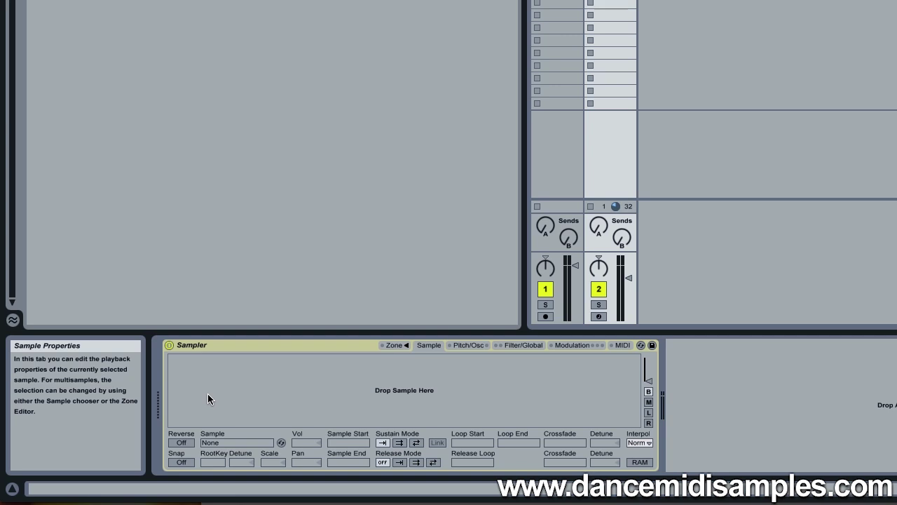
pyautogui.press('super+Tab')
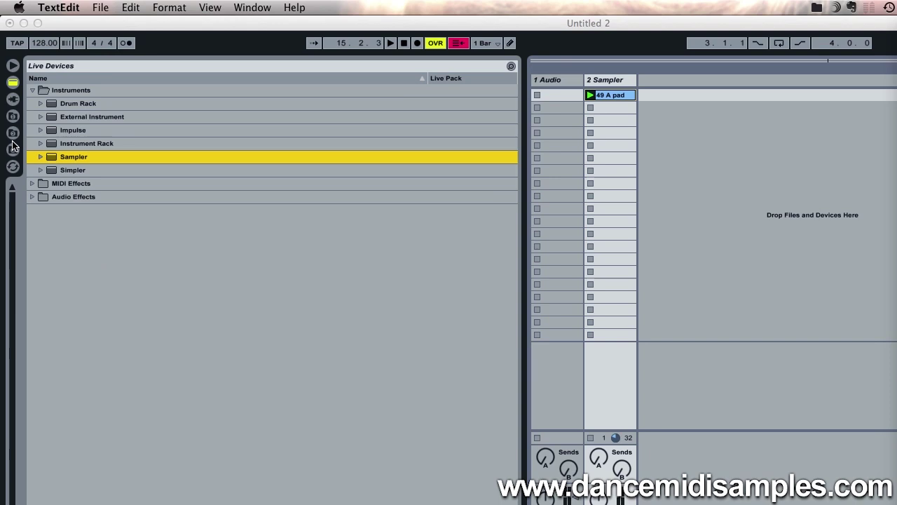
# Step: Import Matrix Strings.sf2 from the SoundFonts folder in Downloads into the Live library by dropping it onto the Sampler
pyautogui.click(13, 132)
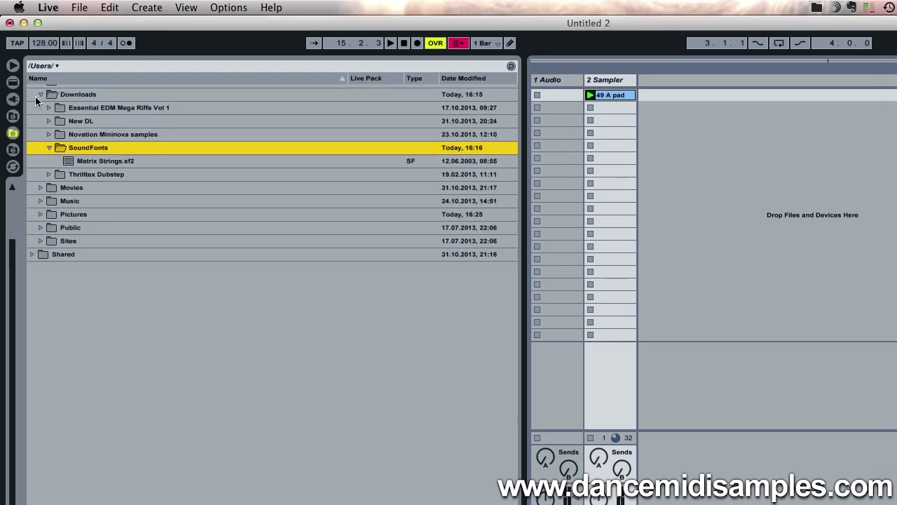
pyautogui.click(76, 162)
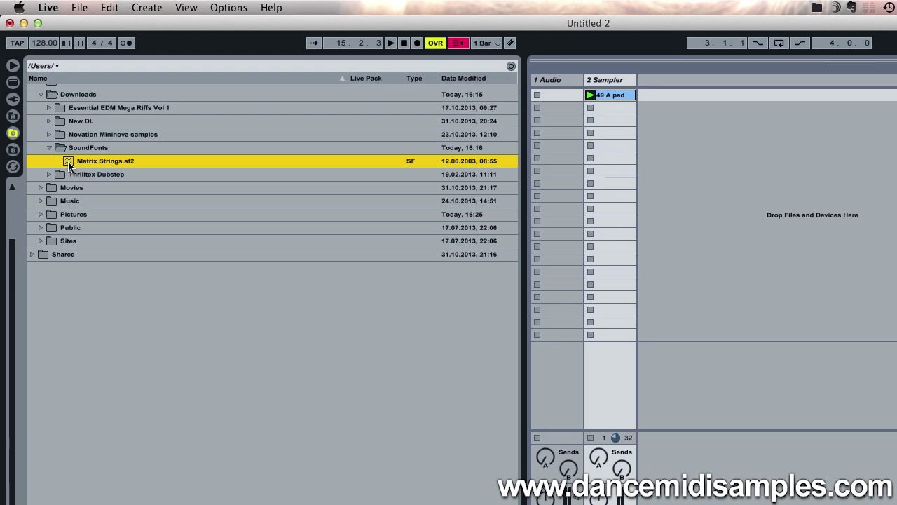
pyautogui.press('super+Tab')
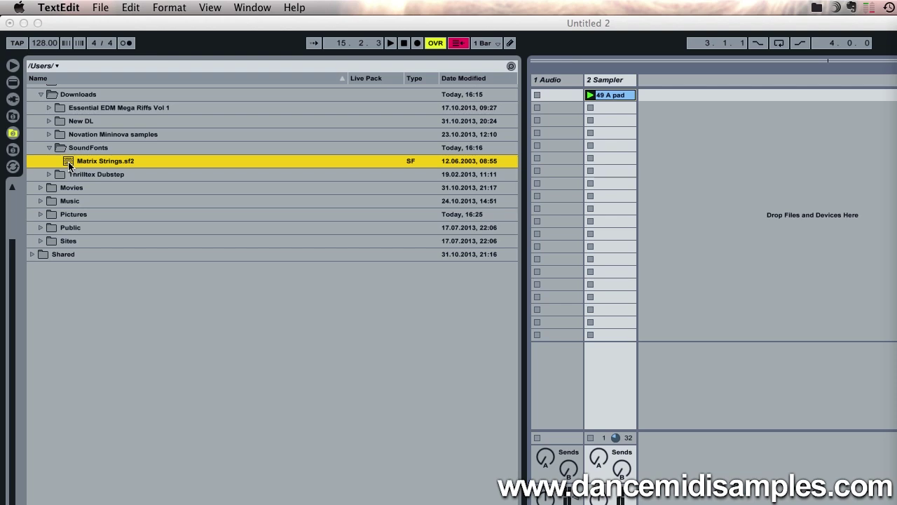
pyautogui.click(68, 163)
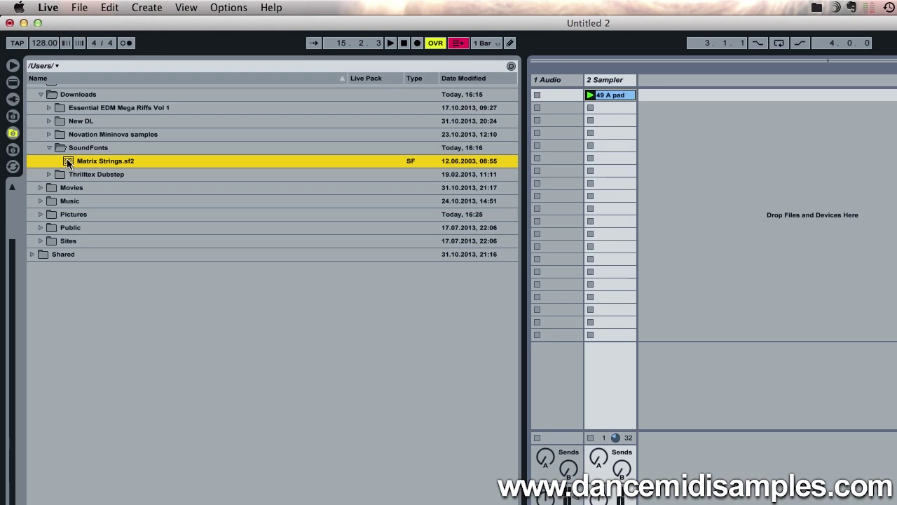
pyautogui.moveTo(68, 163); pyautogui.dragTo(287, 347)
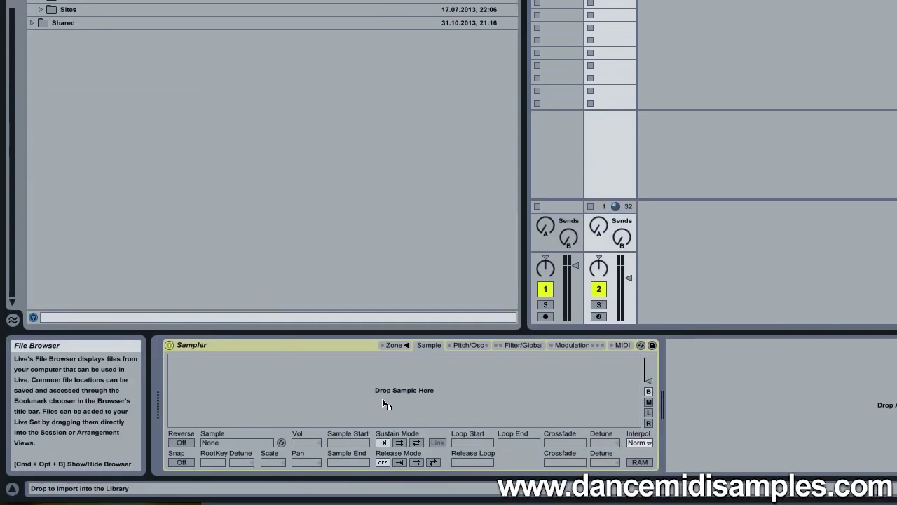
pyautogui.moveTo(385, 403); pyautogui.dragTo(384, 397)
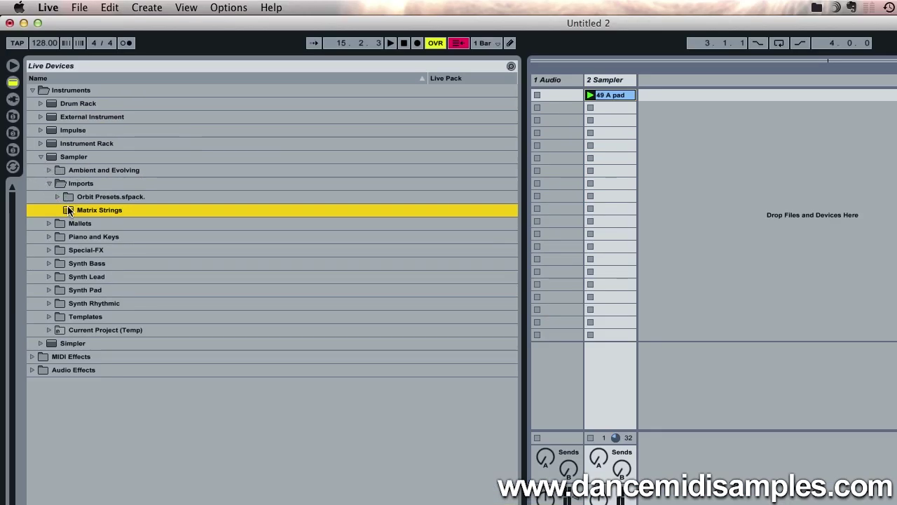
# Step: Load the imported Matrix Strings preset into the Sampler on track 2 and check its key zones
pyautogui.moveTo(68, 210); pyautogui.dragTo(264, 390)
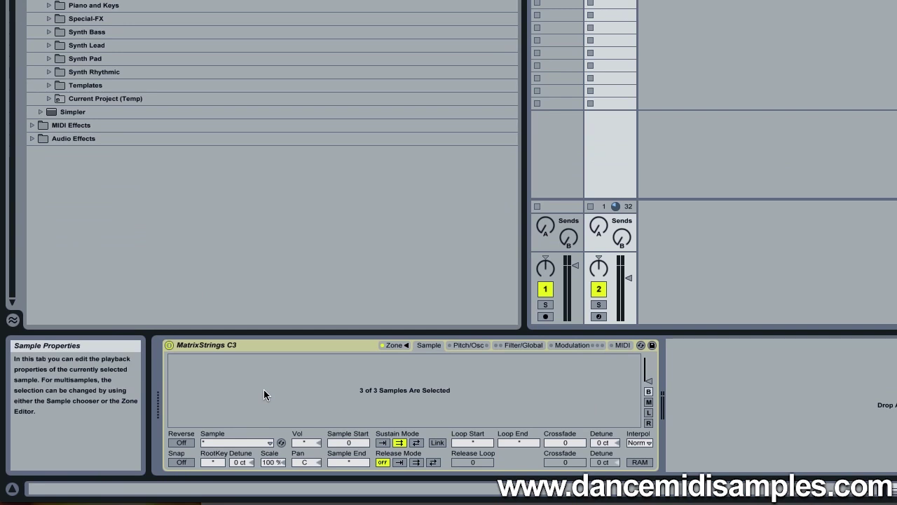
pyautogui.click(392, 344)
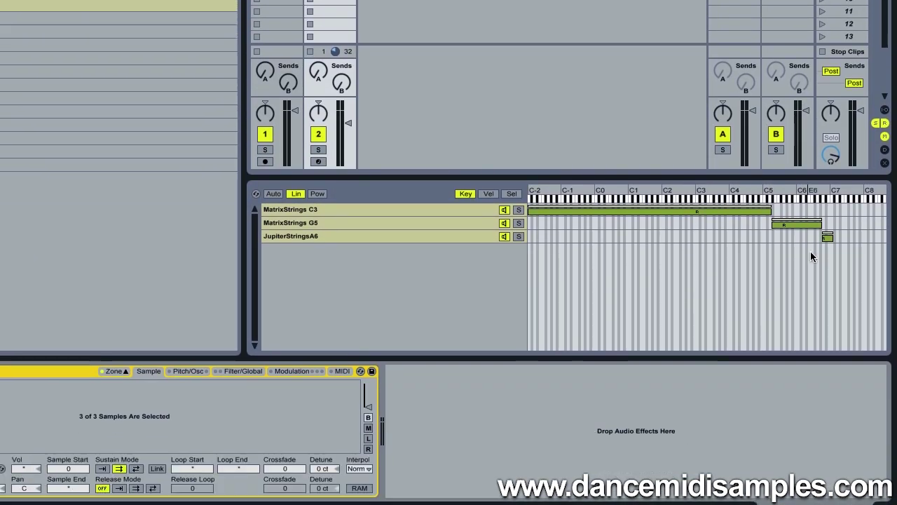
pyautogui.click(187, 372)
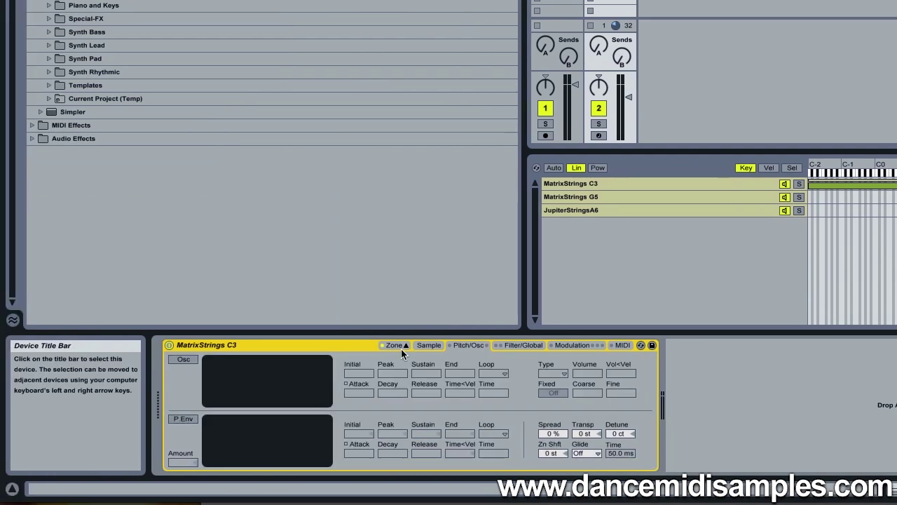
pyautogui.click(393, 345)
# Step: Arm track 2 and shape the Sampler's volume envelope with a 32.4 ms attack and a 5.92 s release
pyautogui.click(523, 345)
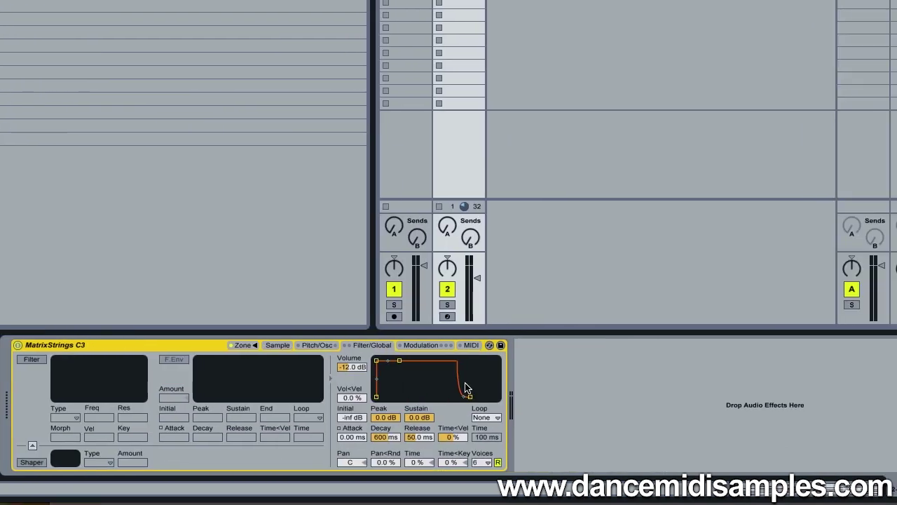
pyautogui.click(448, 316)
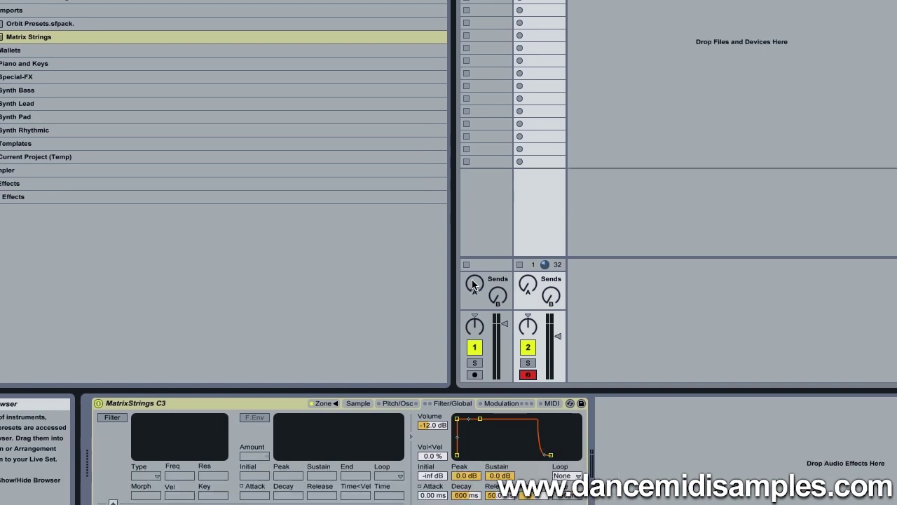
pyautogui.moveTo(551, 455); pyautogui.dragTo(561, 455)
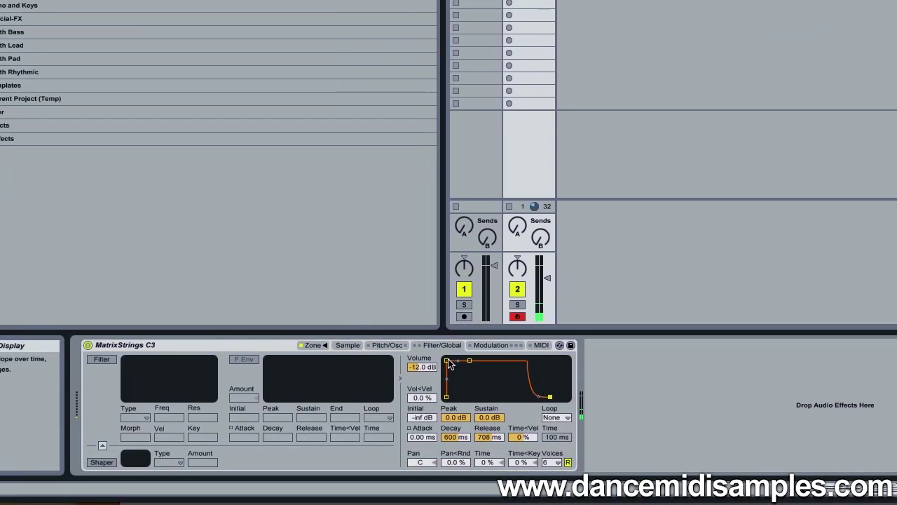
pyautogui.moveTo(448, 360); pyautogui.dragTo(454, 361)
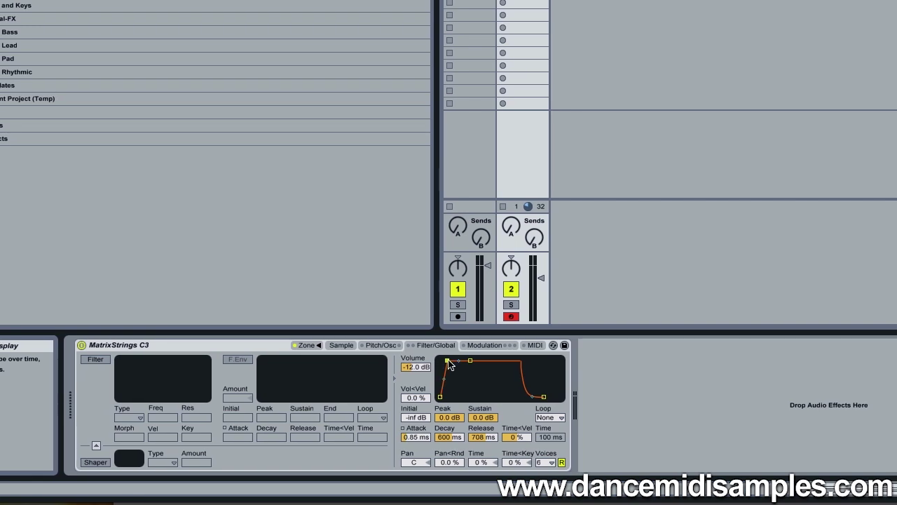
pyautogui.moveTo(448, 364); pyautogui.dragTo(450, 361)
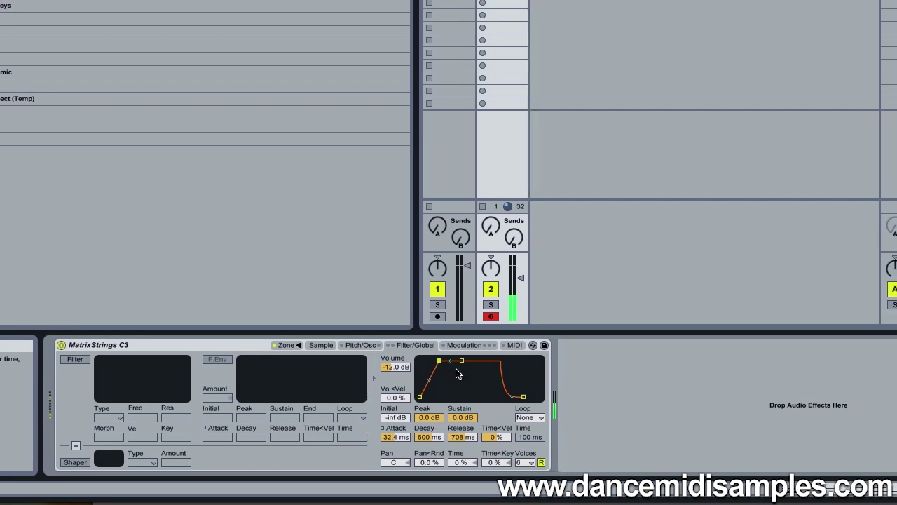
pyautogui.moveTo(523, 397); pyautogui.dragTo(532, 397)
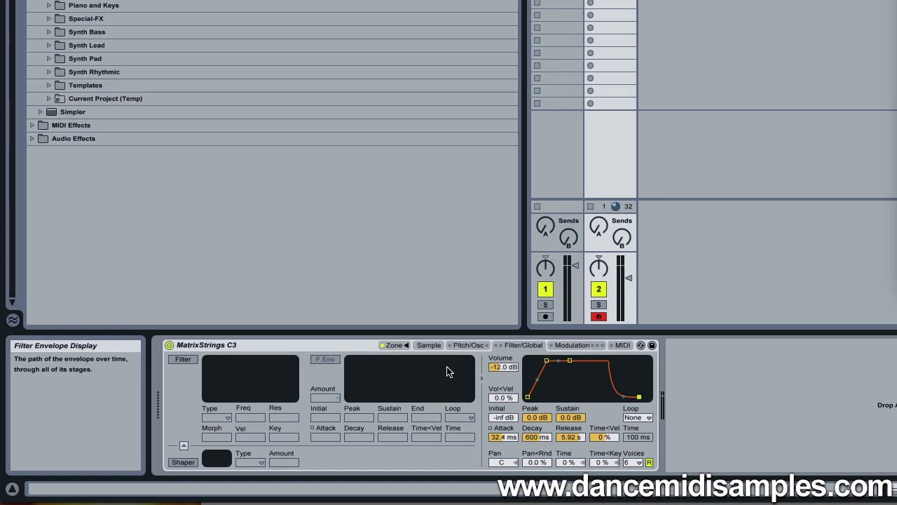
# Step: Set the Sampler's Spread to 51 % and raise the volume of track 2
pyautogui.click(461, 345)
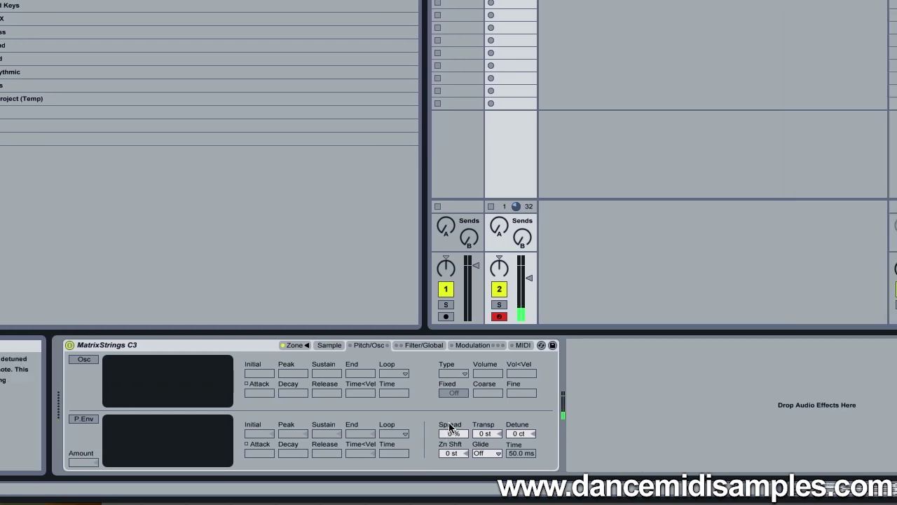
pyautogui.moveTo(453, 432); pyautogui.dragTo(465, 346)
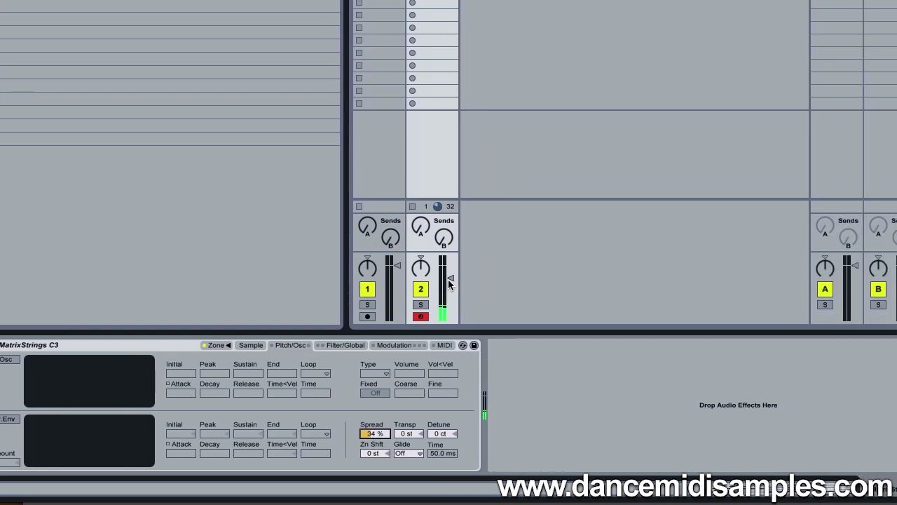
pyautogui.moveTo(449, 279); pyautogui.dragTo(449, 267)
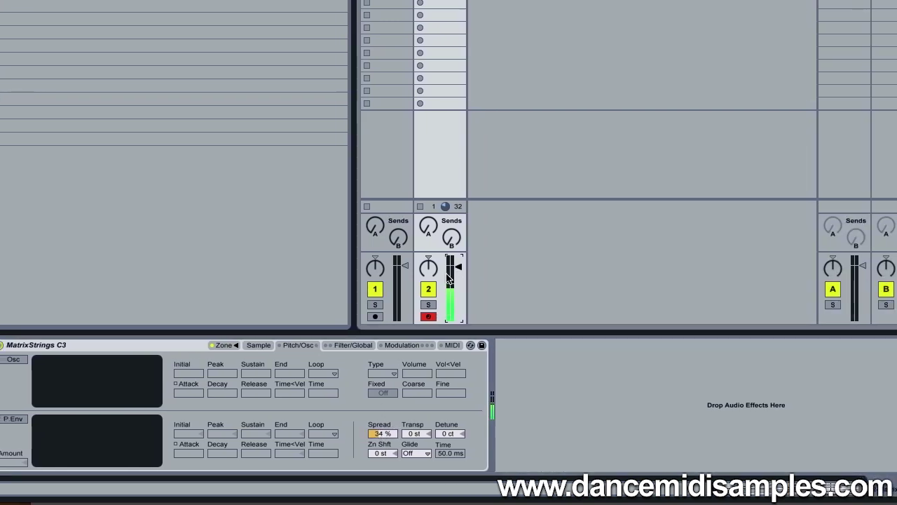
pyautogui.moveTo(390, 433); pyautogui.dragTo(390, 353)
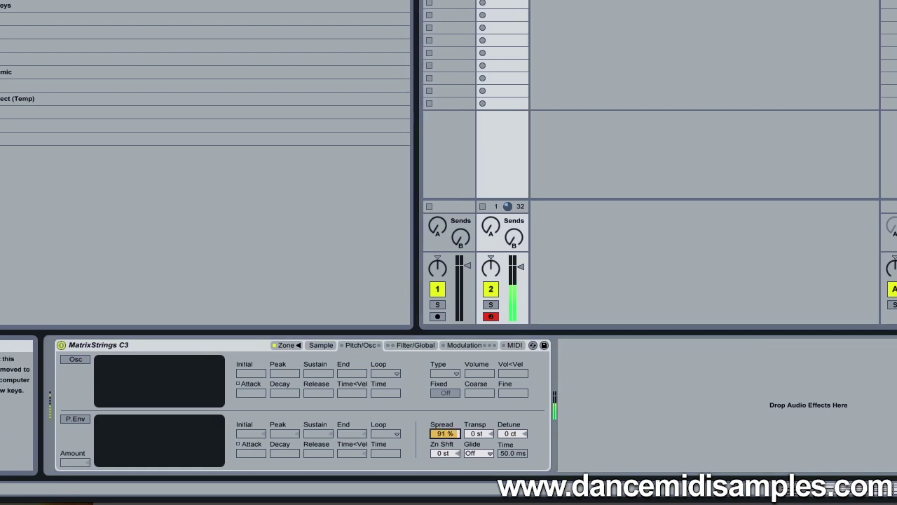
pyautogui.moveTo(445, 353); pyautogui.dragTo(446, 408)
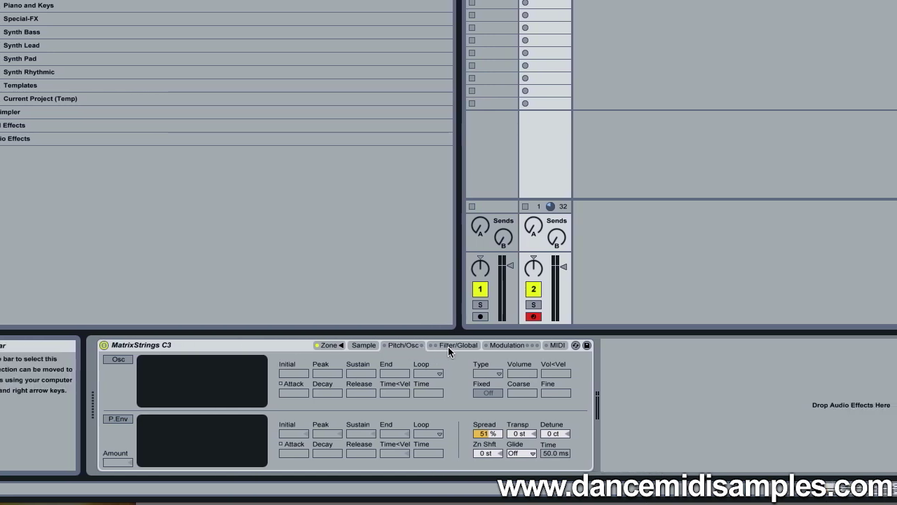
# Step: Enable the Sampler's filter as an LP24 type and lower its resonance to 1.30 with the frequency at 18.5 kHz
pyautogui.click(487, 346)
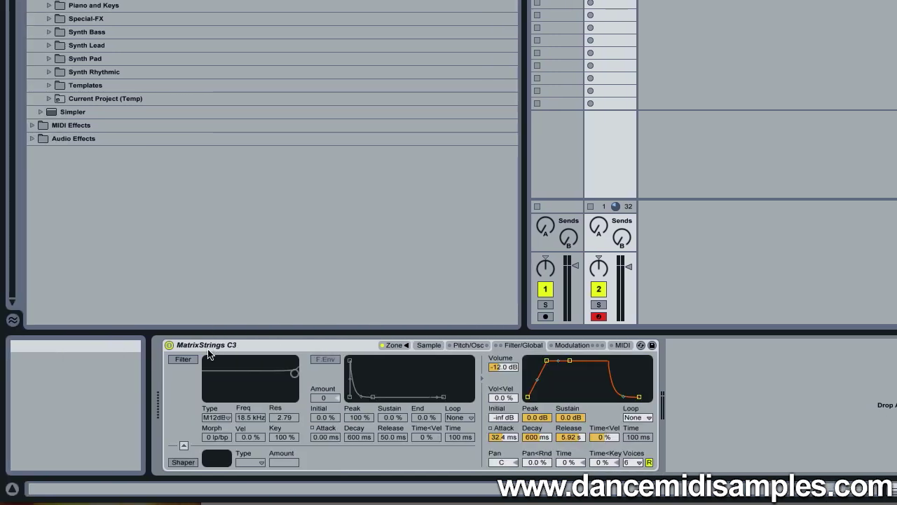
pyautogui.click(105, 359)
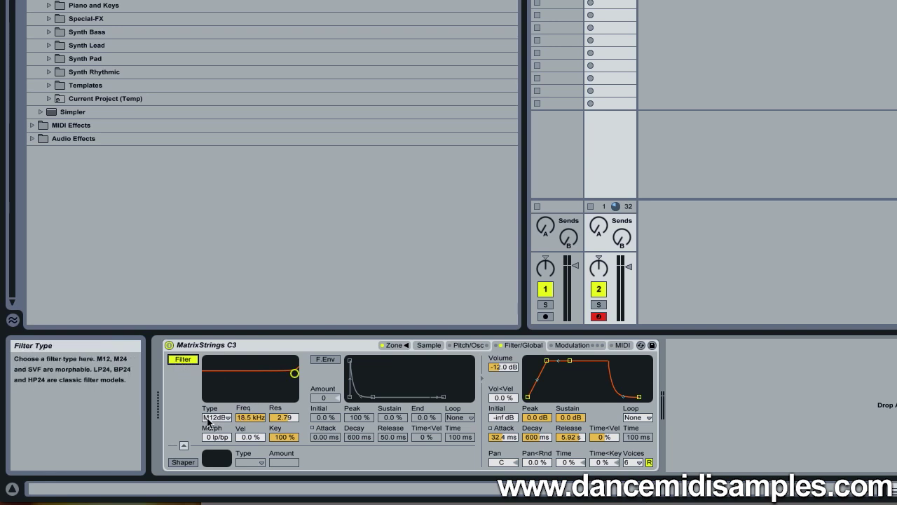
pyautogui.click(224, 419)
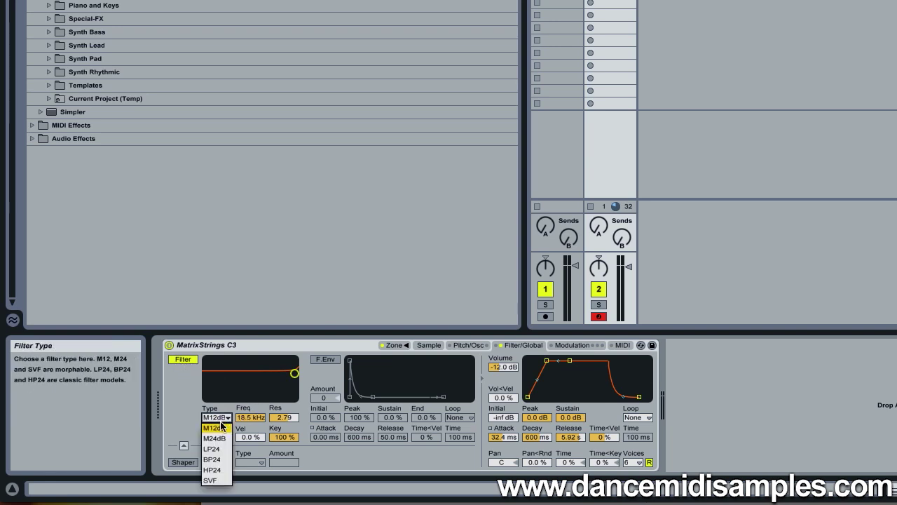
pyautogui.click(213, 449)
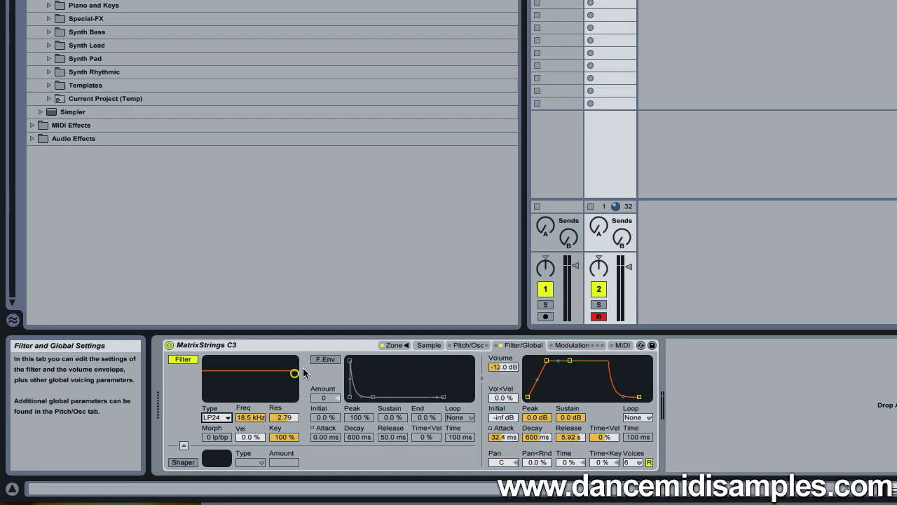
pyautogui.moveTo(295, 373)
pyautogui.mouseDown()
pyautogui.moveTo(219, 366)
pyautogui.moveTo(266, 384)
pyautogui.moveTo(308, 378)
pyautogui.mouseUp()
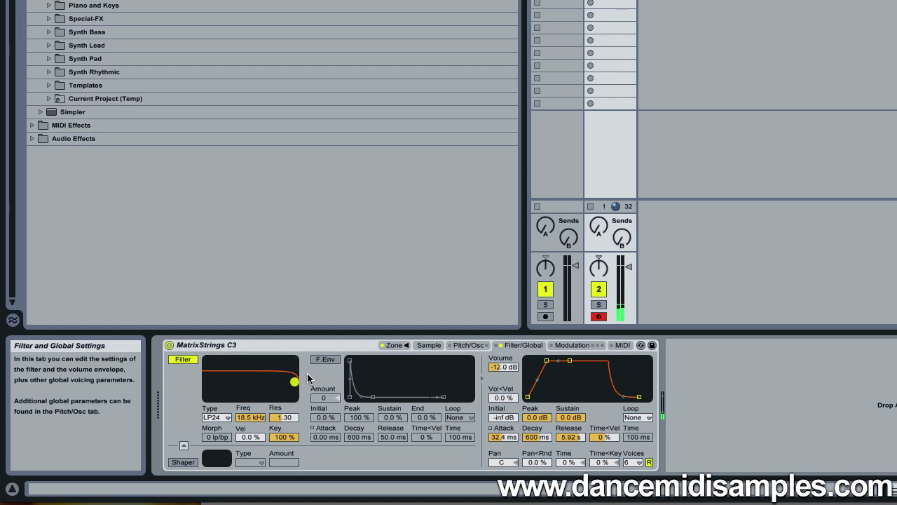
# Step: Open the Sampler's pitch and oscillator settings
pyautogui.click(468, 345)
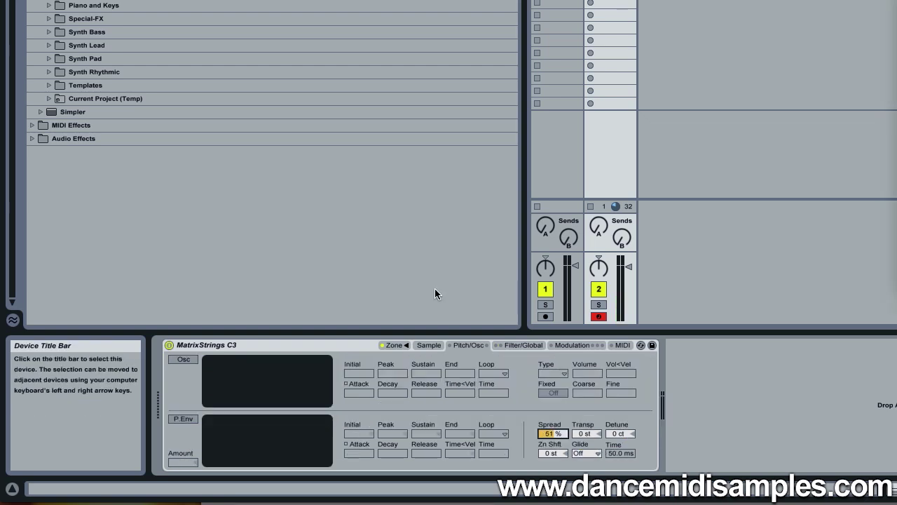